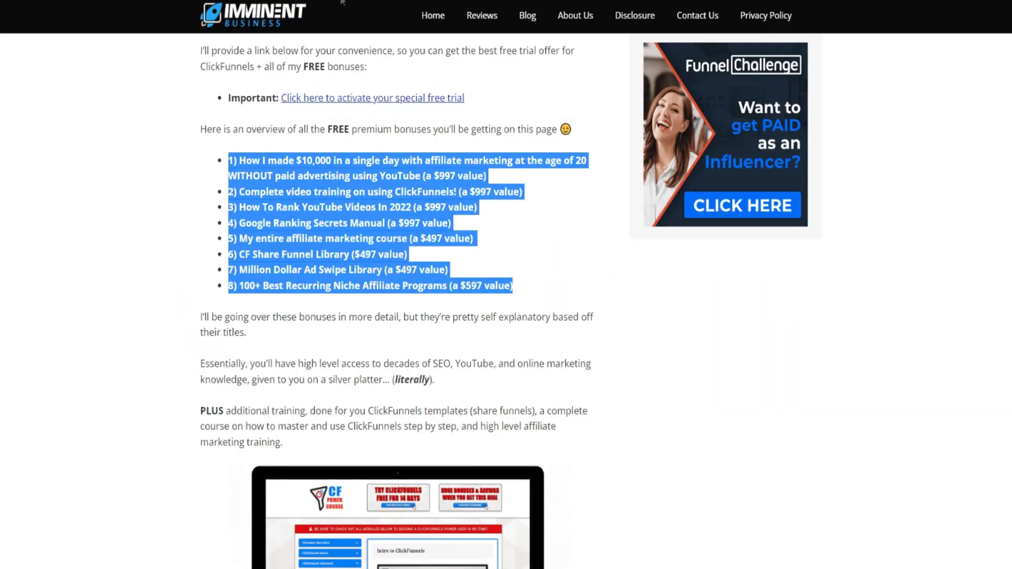
# Scroll up the blog post to the 30-day ClickFunnels free trial link and landing-page preview.
pyautogui.scroll(20, 189, 161)
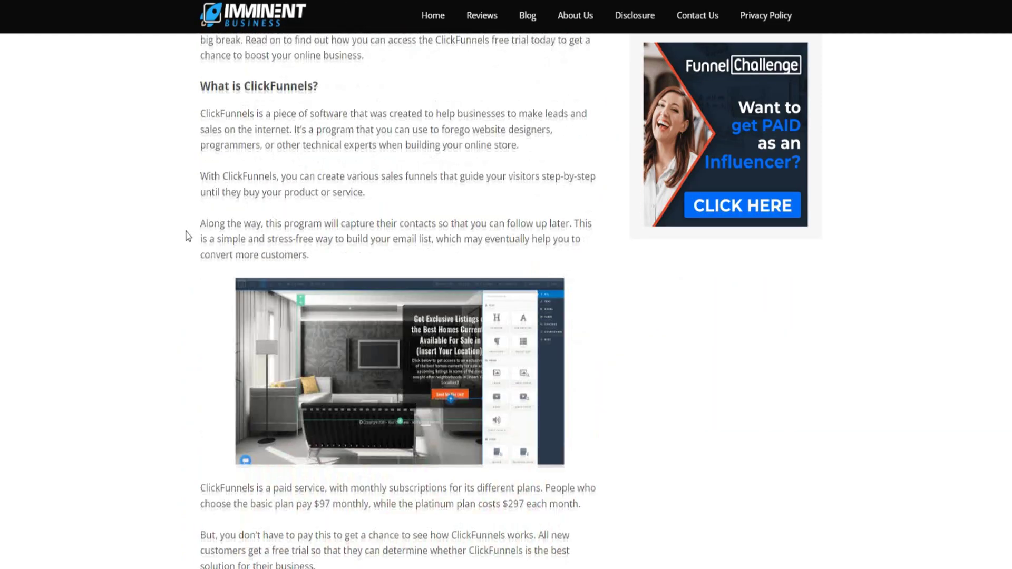
pyautogui.scroll(15, 186, 233)
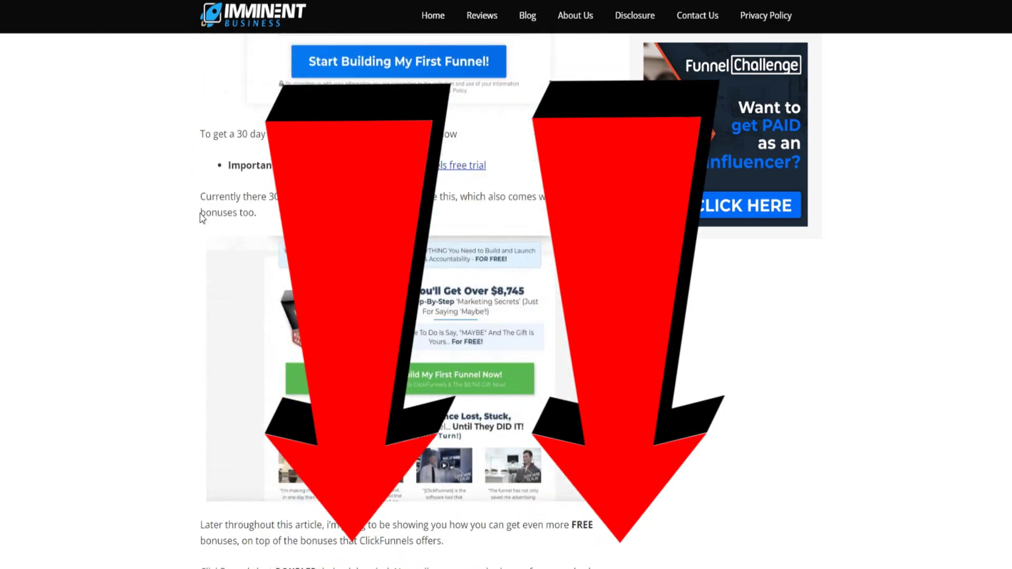
pyautogui.scroll(1, 153, 203)
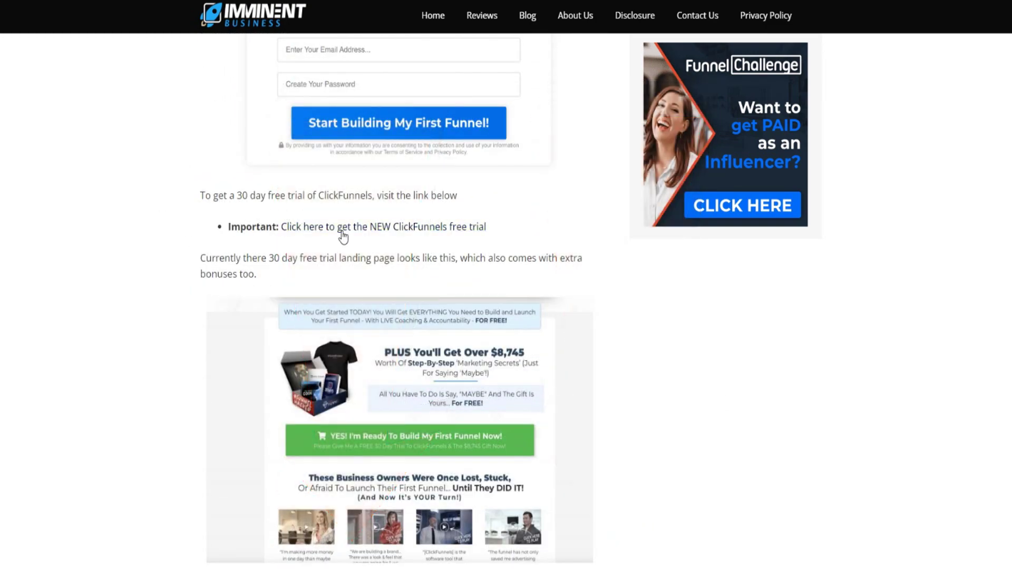
pyautogui.scroll(3, 337, 242)
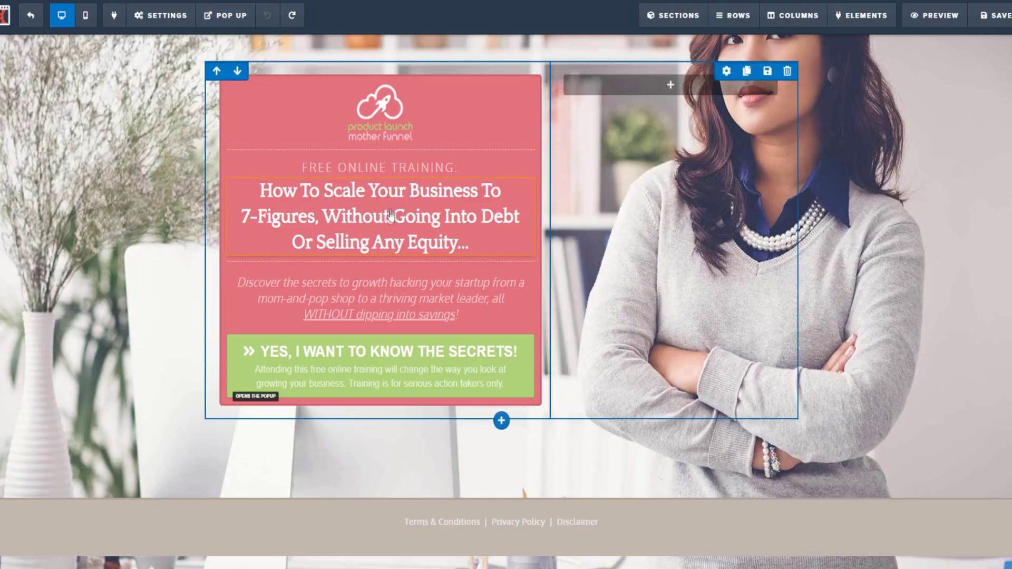
# Overwrite the funnel headline with test text 'jyyjtytj', then undo to restore the original wording.
pyautogui.moveTo(346, 214)
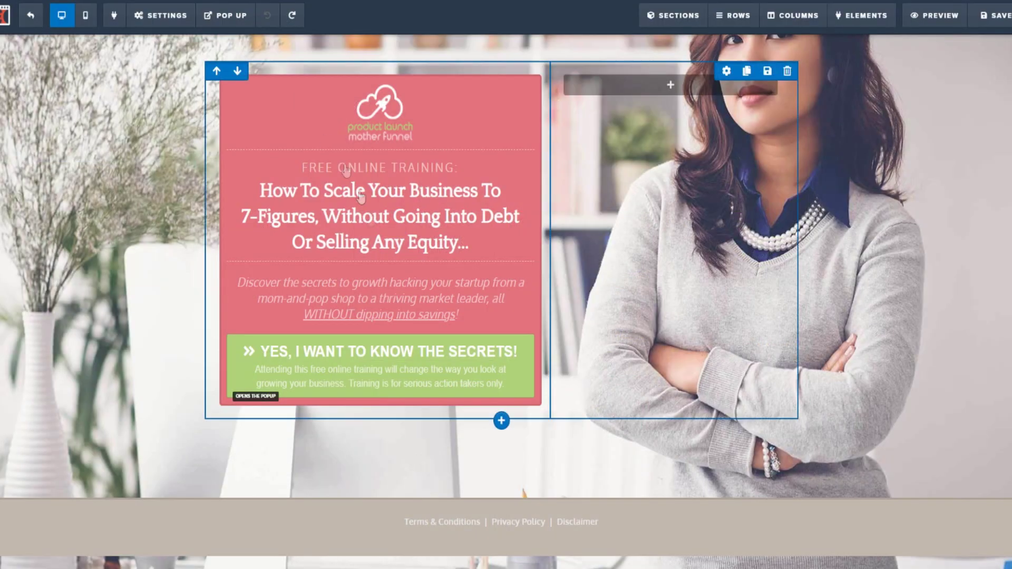
pyautogui.click(466, 243)
pyautogui.moveTo(467, 243); pyautogui.dragTo(273, 190)
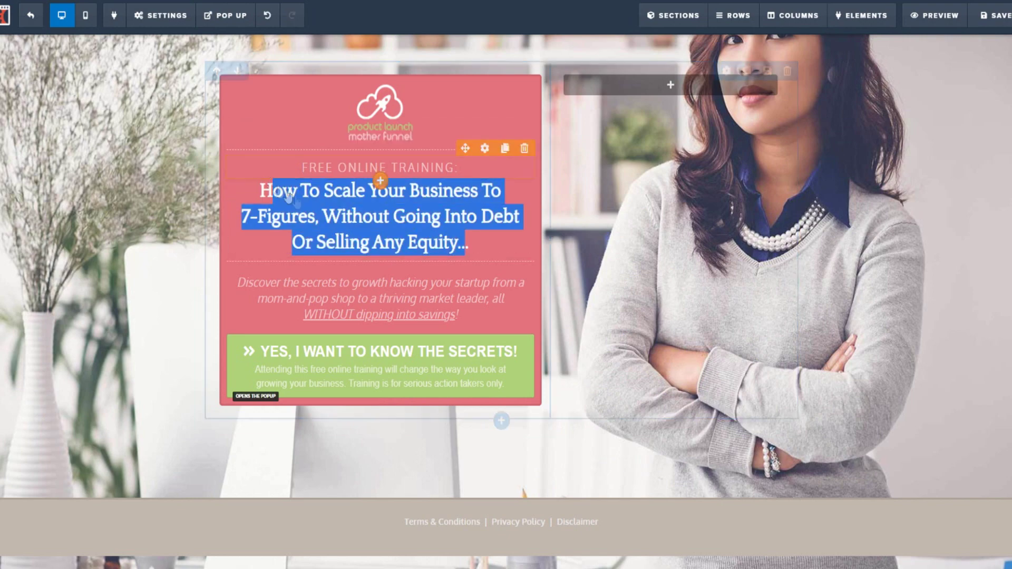
pyautogui.write('jyyjtytj.')
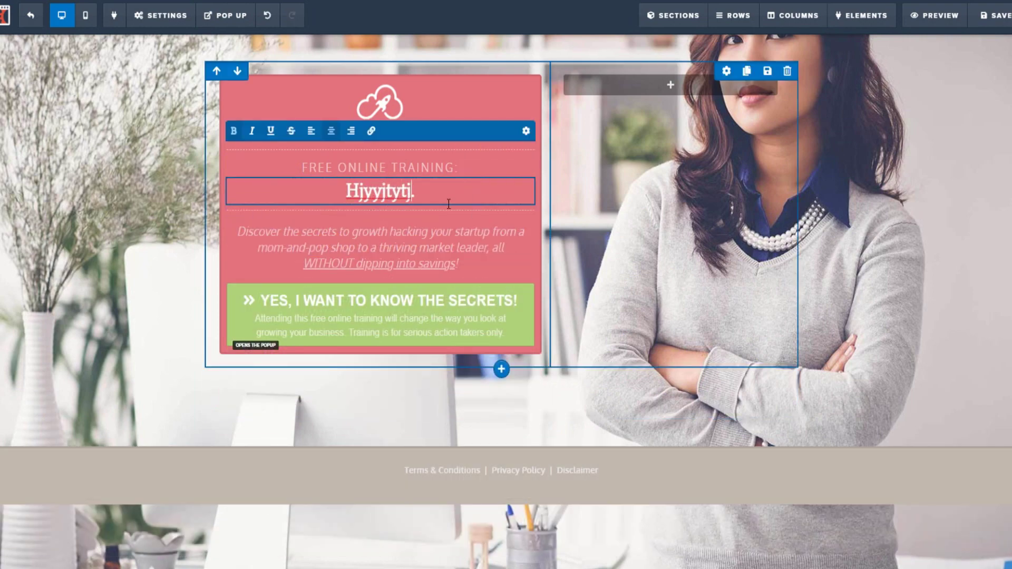
pyautogui.hotkey('ctrl', 'z')
pyautogui.click(394, 216)
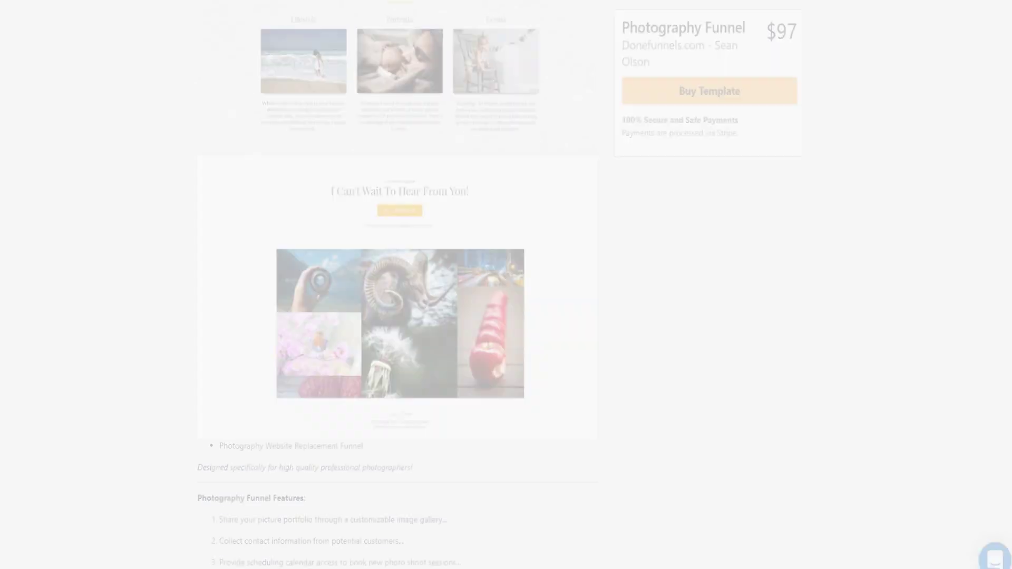
# Browse the Photography Funnel's Calico Photo sections: About Calico, Portraits, Events and Photo Gallery.
pyautogui.scroll(15, 555, 138)
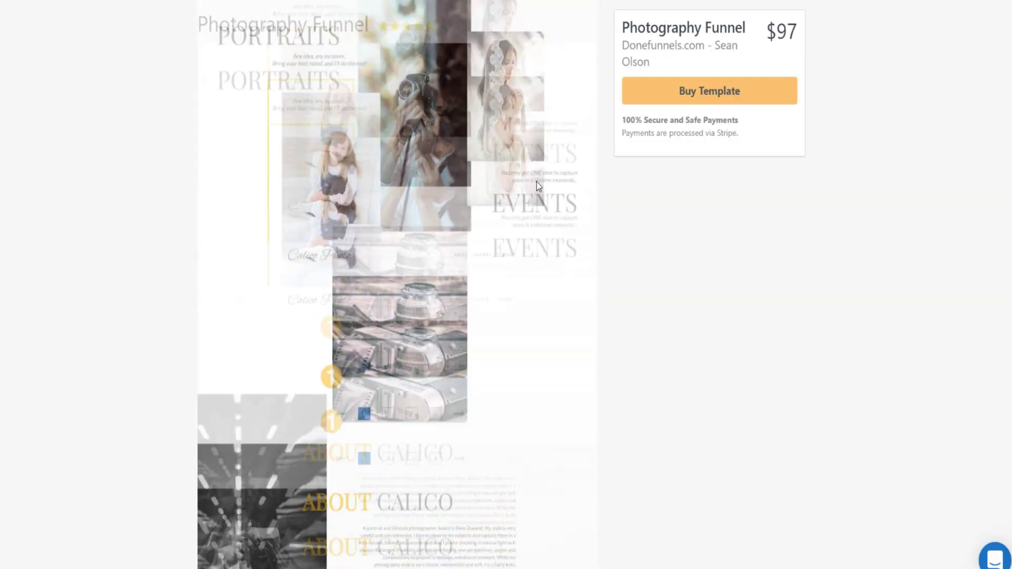
pyautogui.scroll(-8, 489, 183)
pyautogui.scroll(-3, 490, 183)
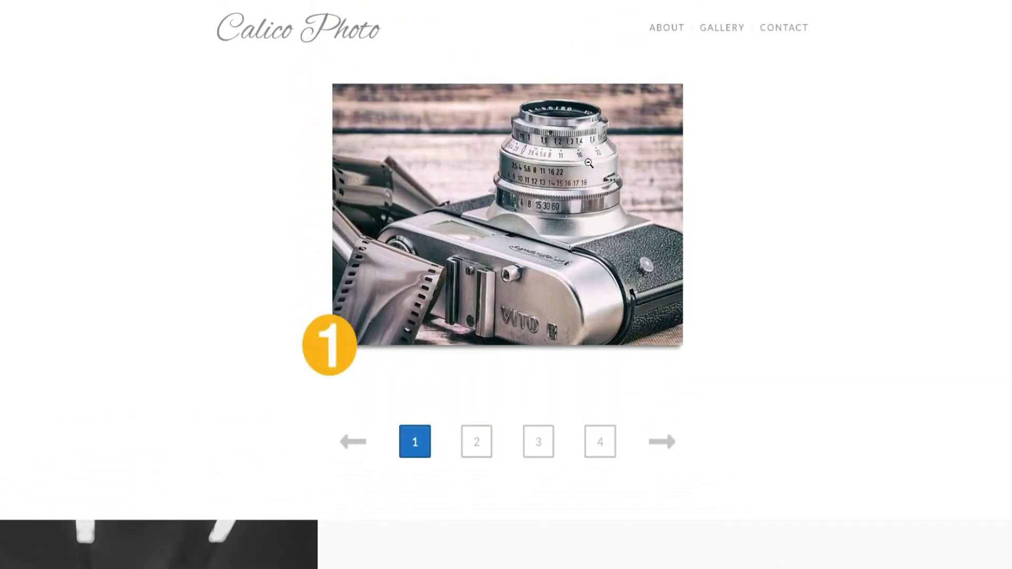
pyautogui.scroll(-15, 467, 174)
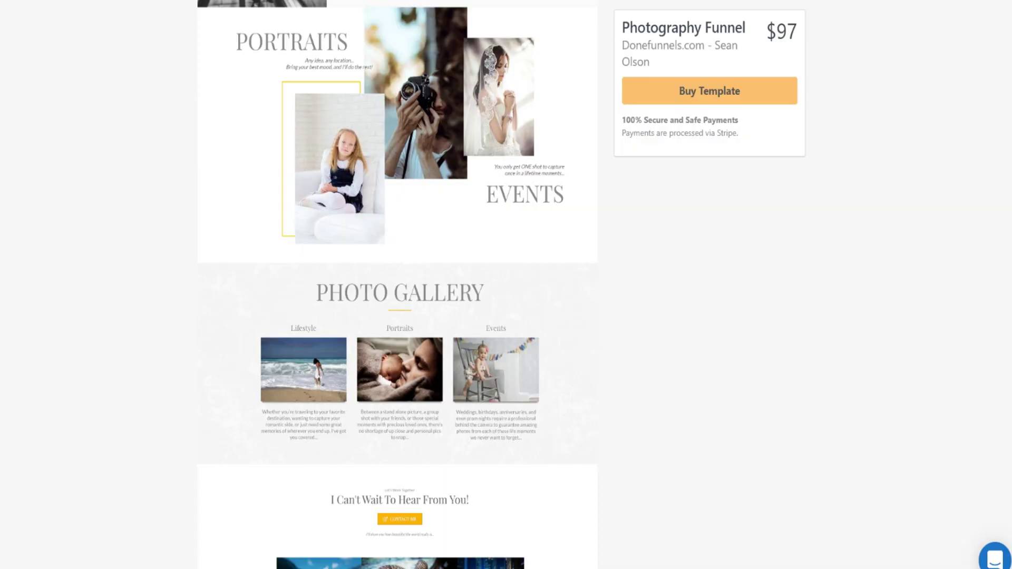
pyautogui.scroll(5, 636, 169)
pyautogui.scroll(2, 636, 169)
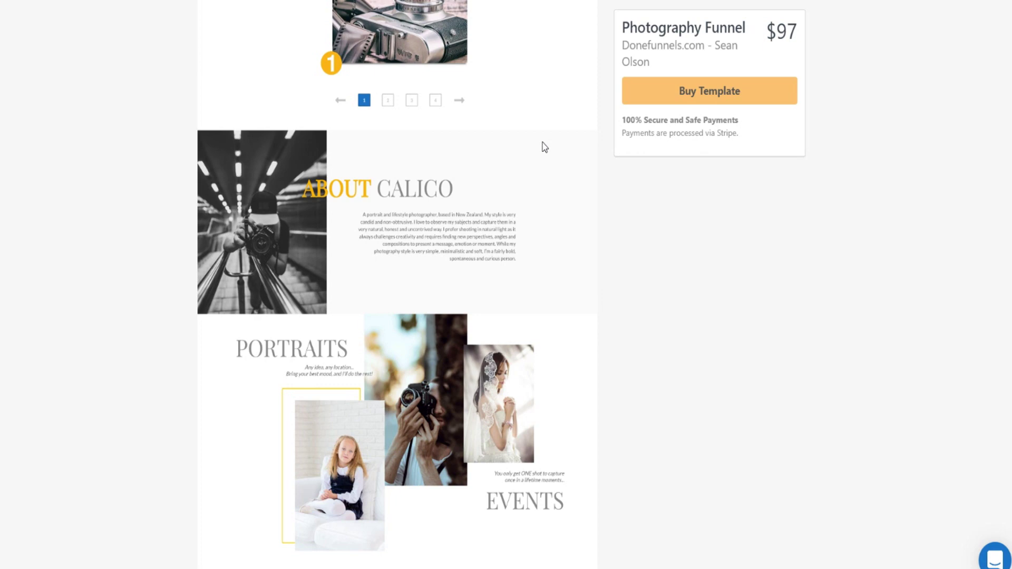
pyautogui.scroll(-10, 544, 147)
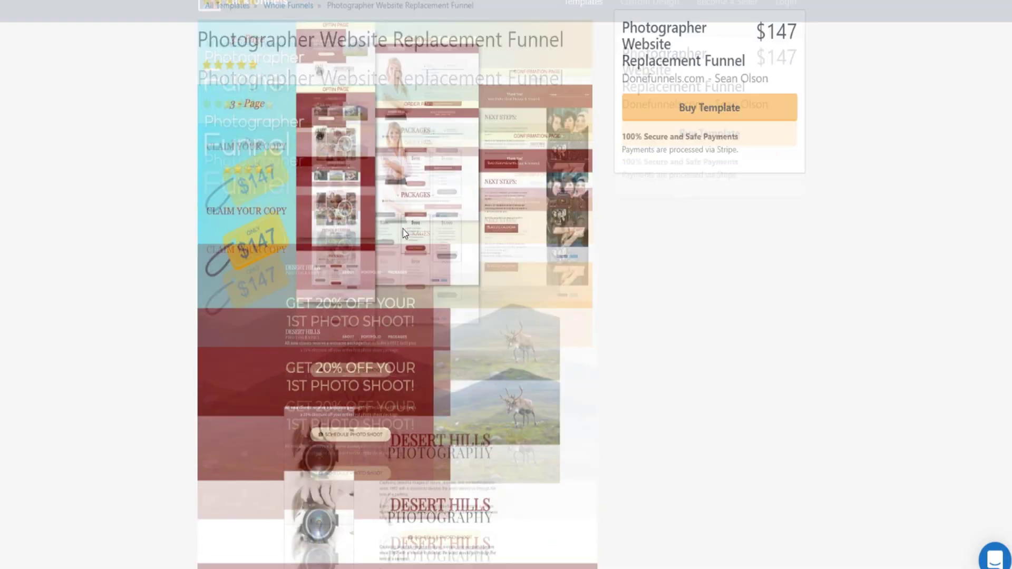
# Scroll the Desert Hills Photography preview down to its Packages price section.
pyautogui.scroll(-10, 403, 230)
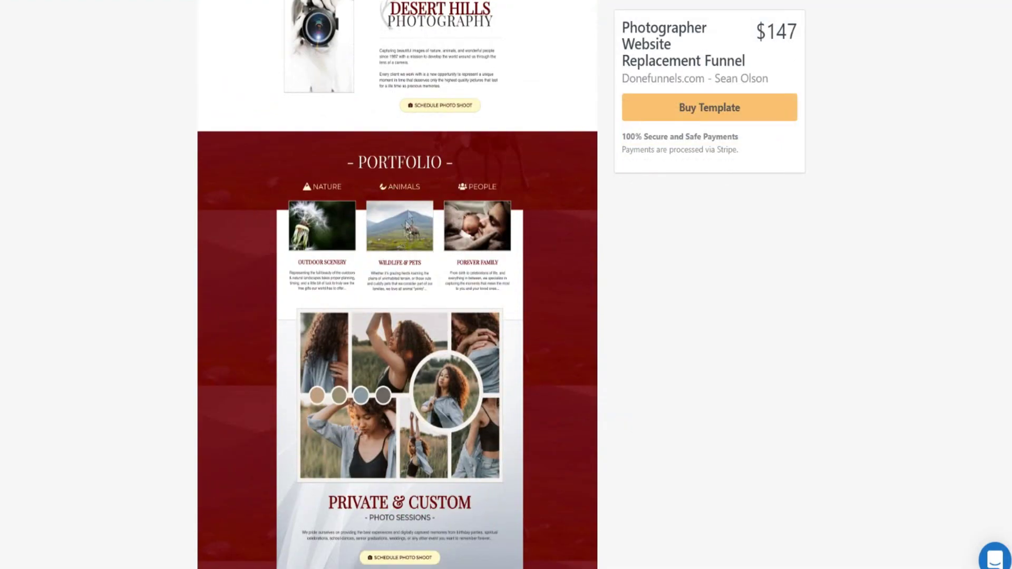
pyautogui.scroll(-10, 397, 215)
pyautogui.scroll(10, 415, 272)
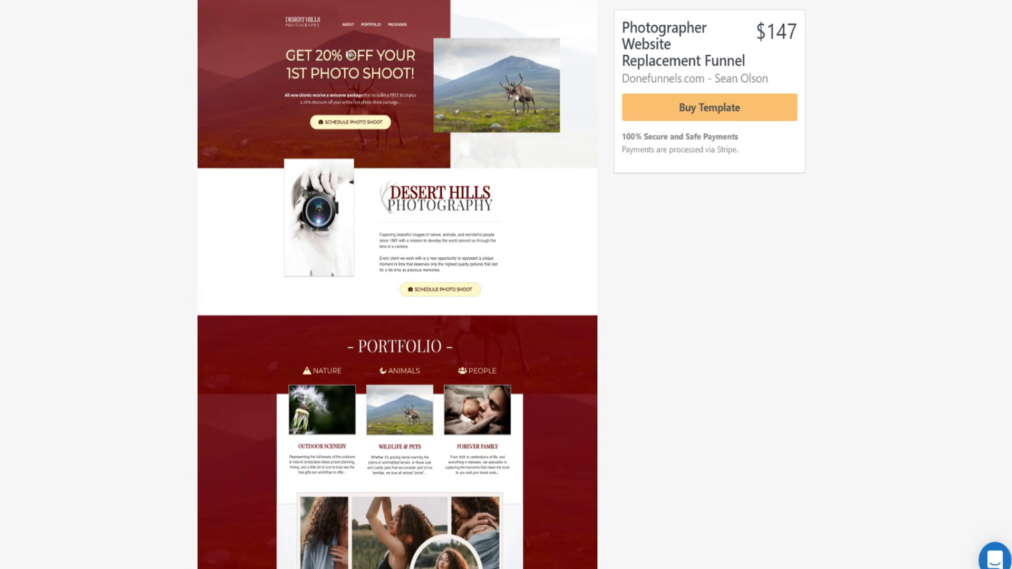
pyautogui.scroll(-6, 395, 121)
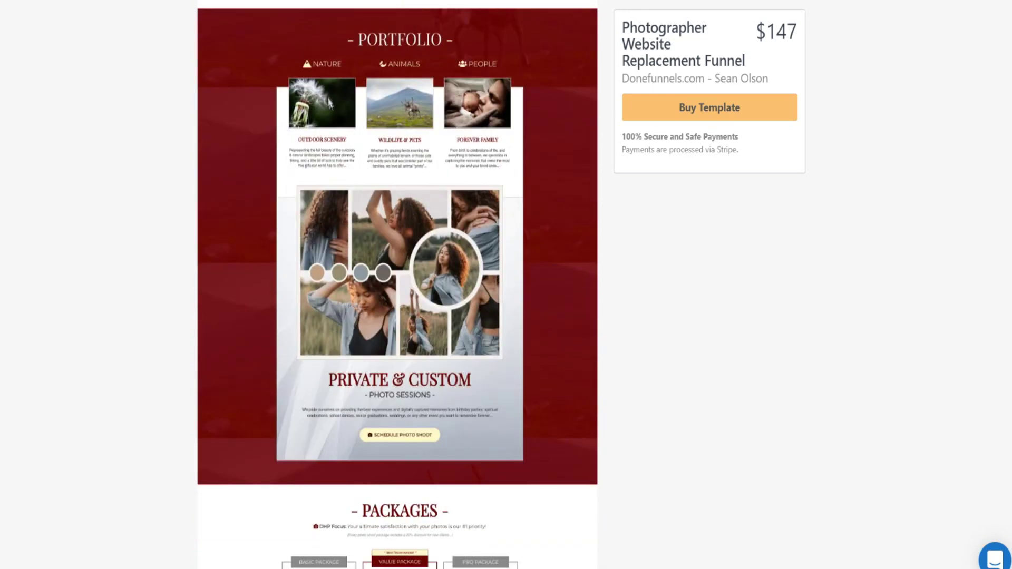
pyautogui.scroll(-3, 415, 155)
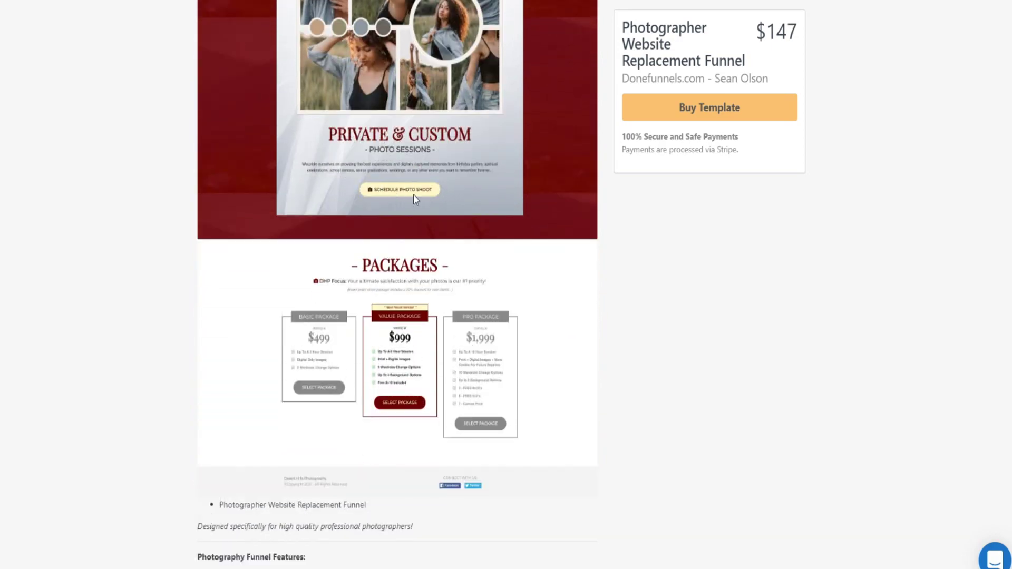
pyautogui.scroll(1, 415, 155)
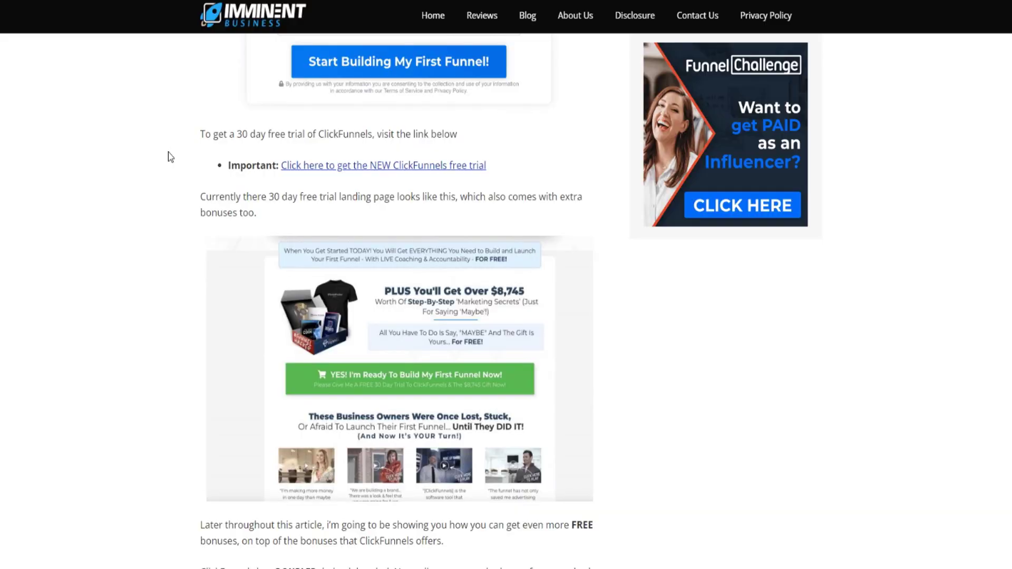
# Scroll down to the eight free bonuses and highlight the whole bonus list.
pyautogui.scroll(-10, 174, 161)
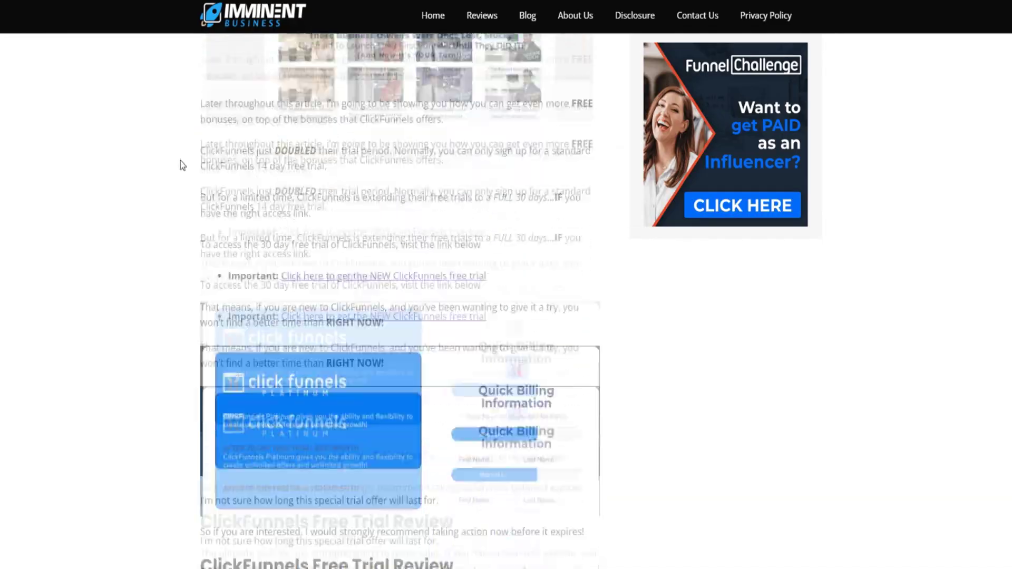
pyautogui.scroll(-15, 182, 165)
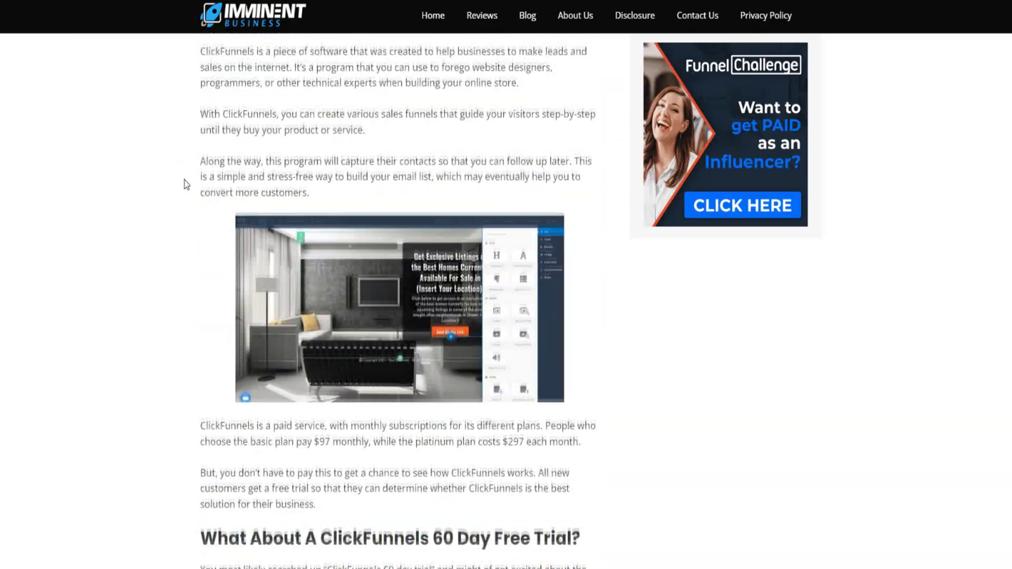
pyautogui.scroll(-12, 186, 184)
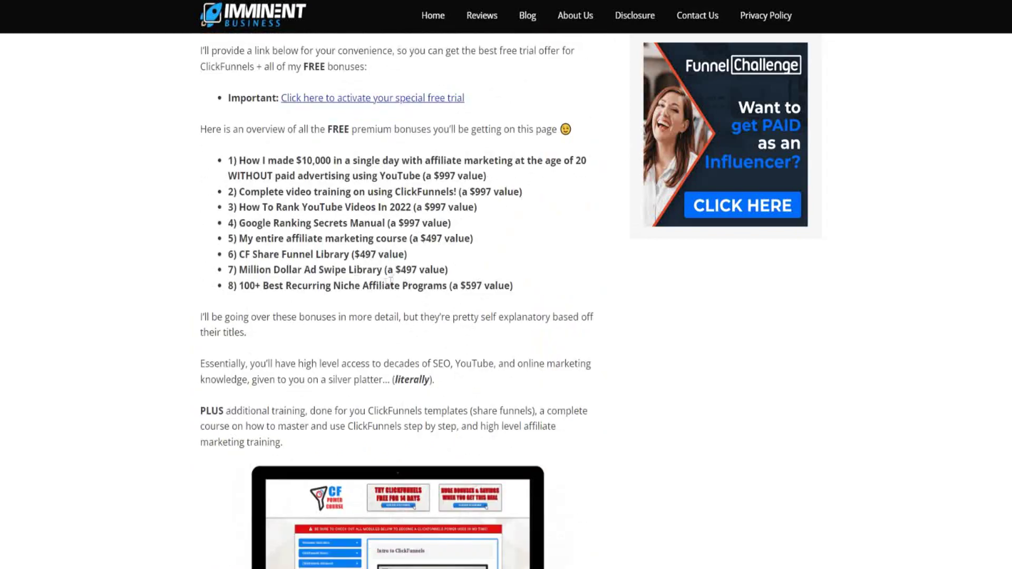
pyautogui.moveTo(546, 292); pyautogui.dragTo(192, 146)
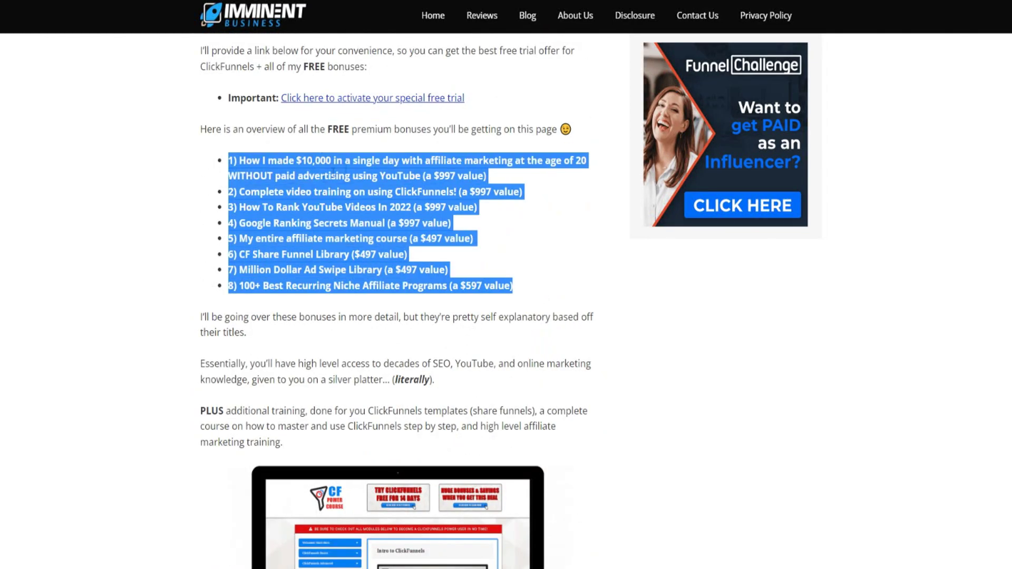
# Check How To Claim Your Bonuses, then highlight the ClickFunnels video training bonus.
pyautogui.scroll(-10, 333, 218)
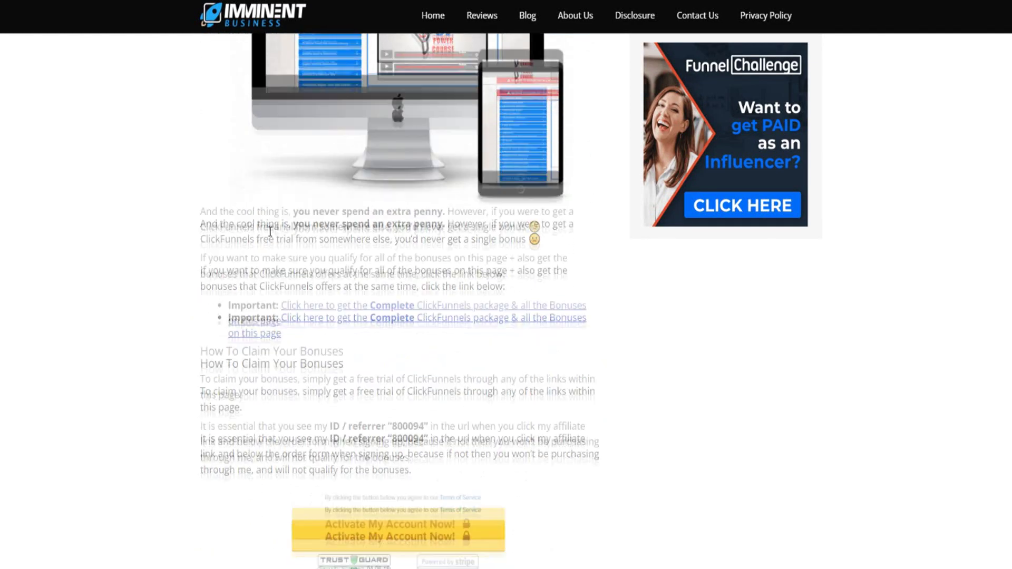
pyautogui.scroll(-3, 192, 193)
pyautogui.moveTo(206, 360); pyautogui.dragTo(253, 360)
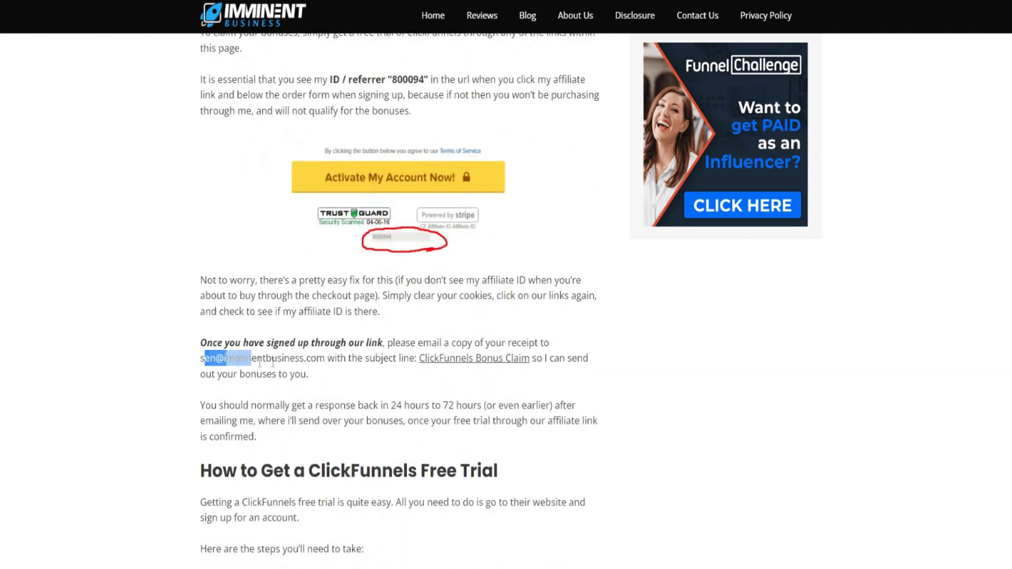
pyautogui.scroll(6, 299, 353)
pyautogui.scroll(8, 298, 353)
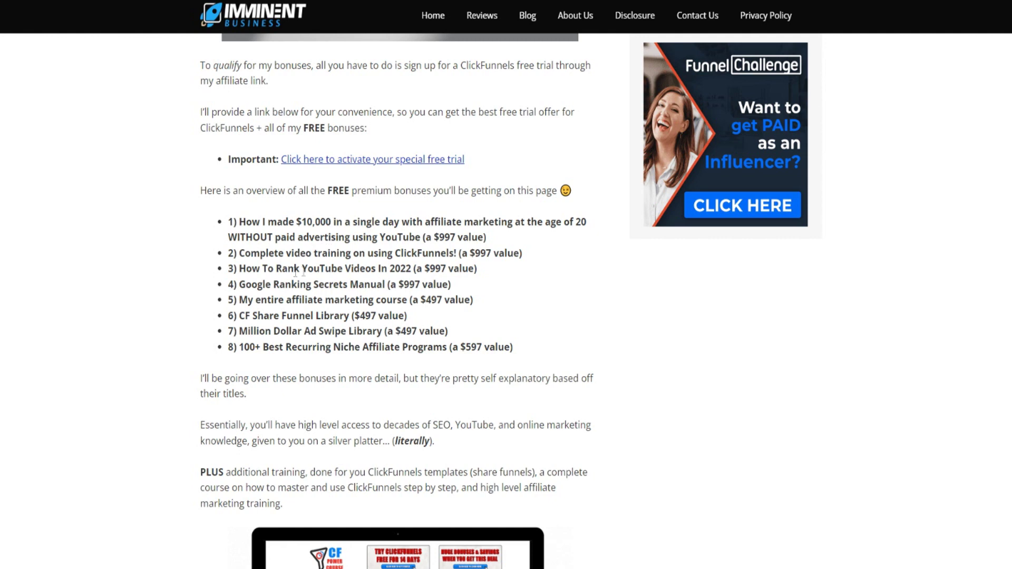
pyautogui.moveTo(285, 253); pyautogui.dragTo(470, 253)
pyautogui.click(462, 222)
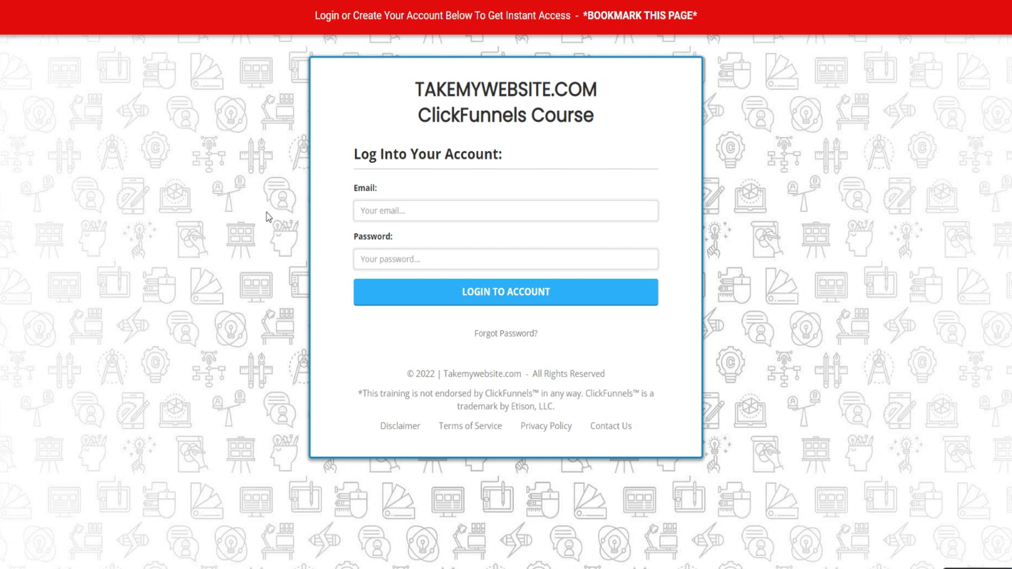
# Highlight the course page's footer disclaimer, then scroll through the ClickFunnels Basics lessons.
pyautogui.moveTo(404, 393); pyautogui.dragTo(548, 407)
pyautogui.click(295, 285)
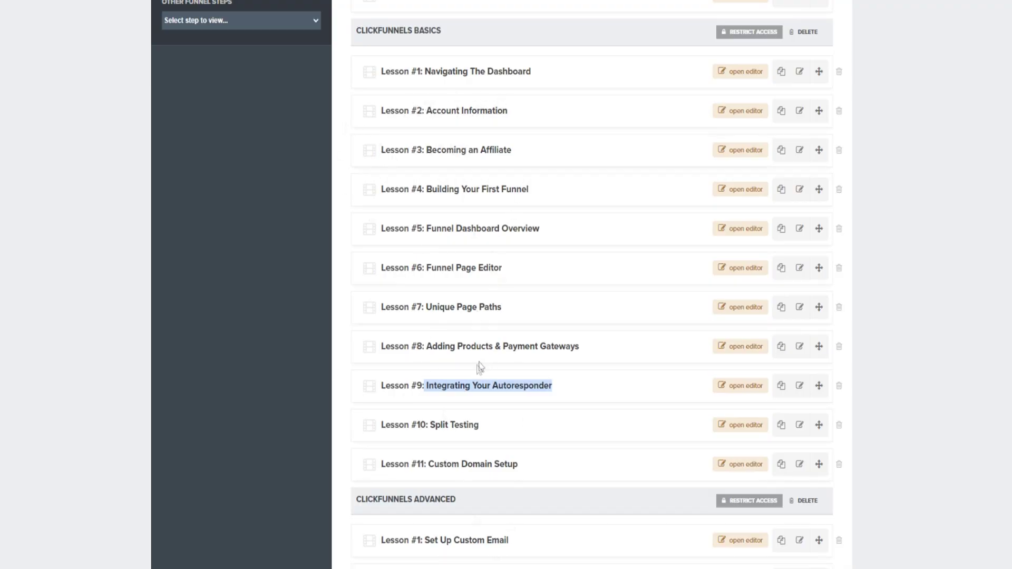
pyautogui.scroll(-3, 388, 296)
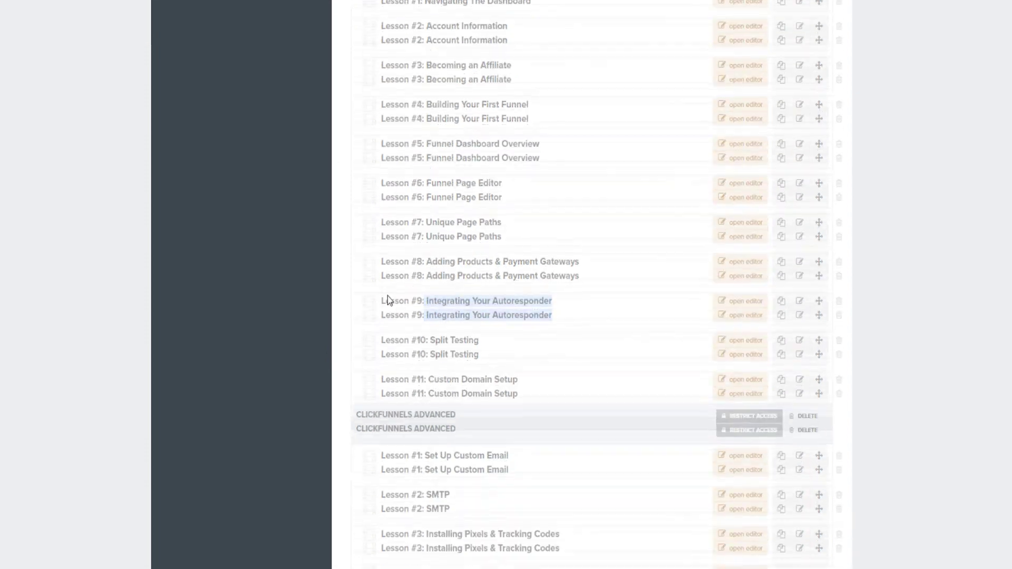
pyautogui.scroll(5, 418, 334)
pyautogui.scroll(-9, 472, 247)
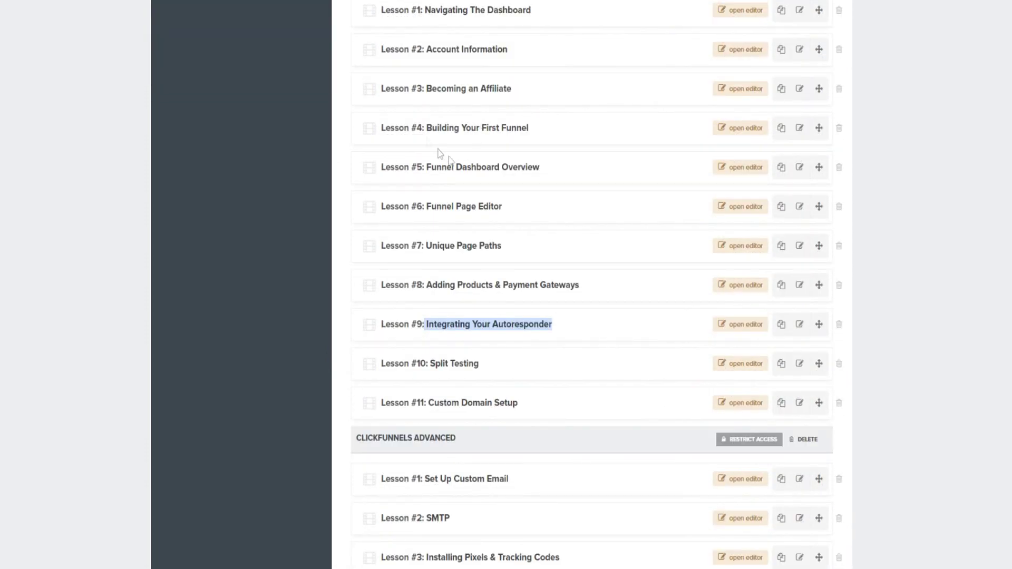
pyautogui.scroll(9, 472, 326)
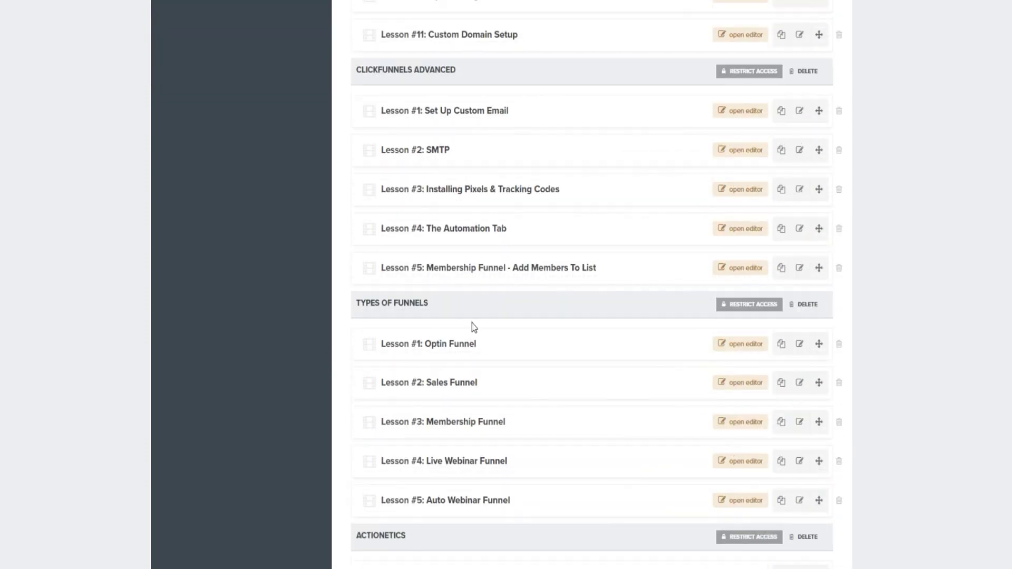
pyautogui.scroll(-2, 452, 313)
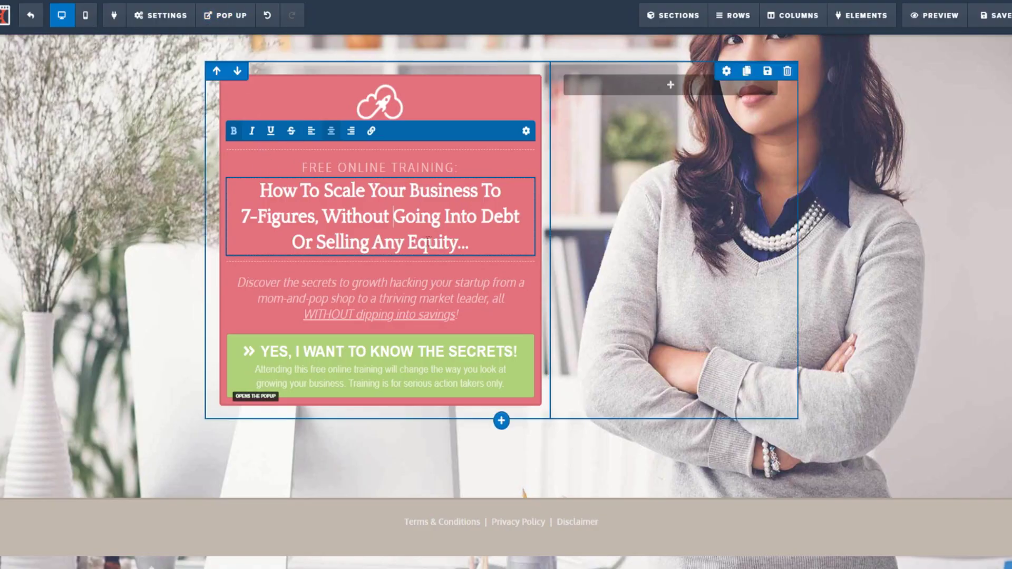
pyautogui.tripleClick(372, 218)
pyautogui.click(493, 353)
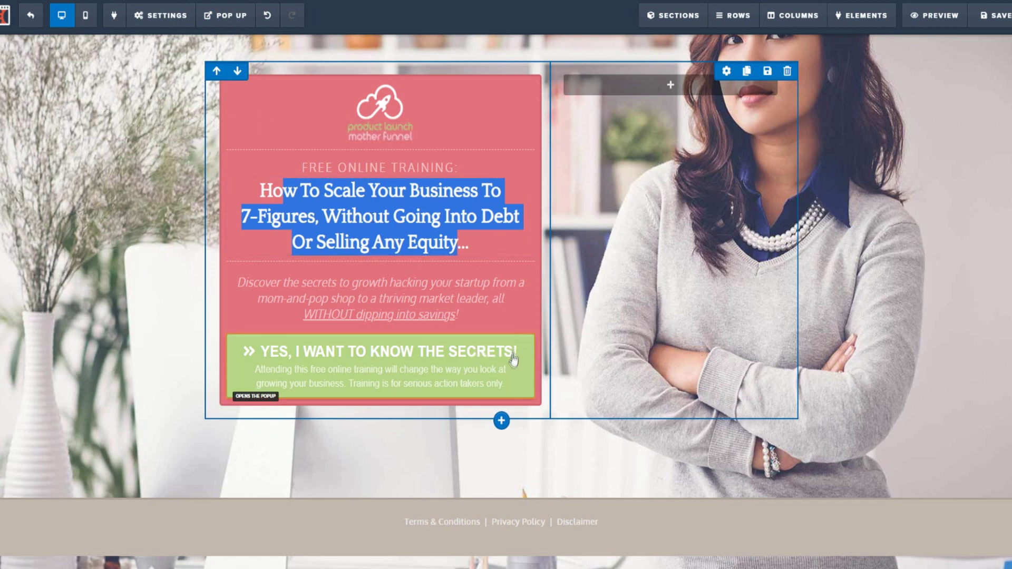
pyautogui.click(505, 326)
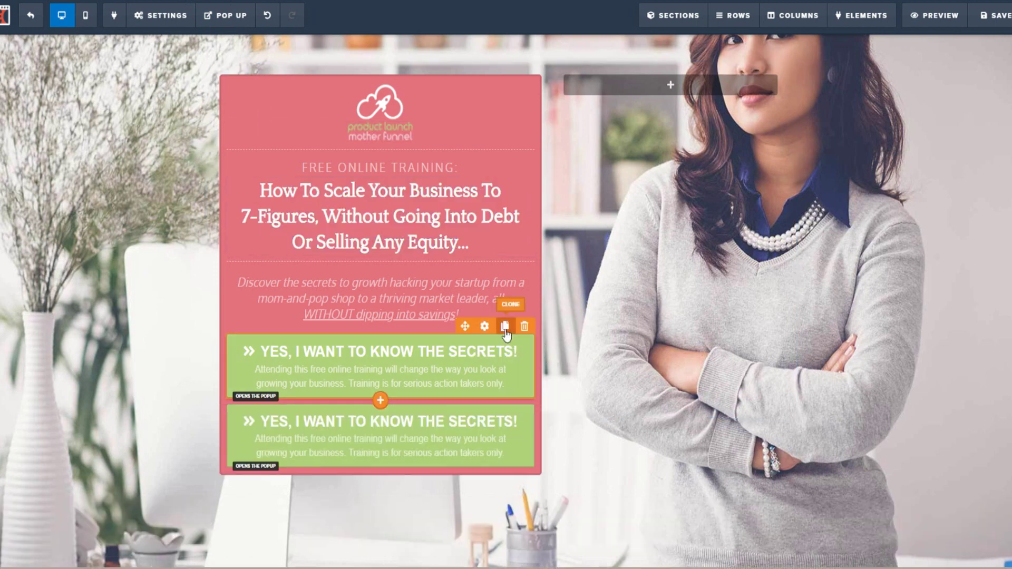
pyautogui.click(519, 403)
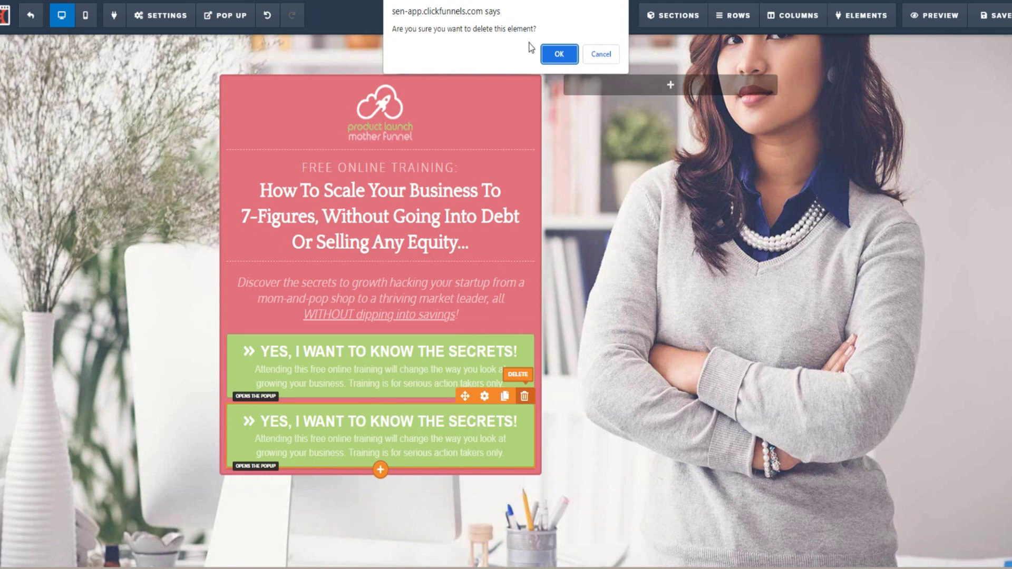
pyautogui.click(556, 51)
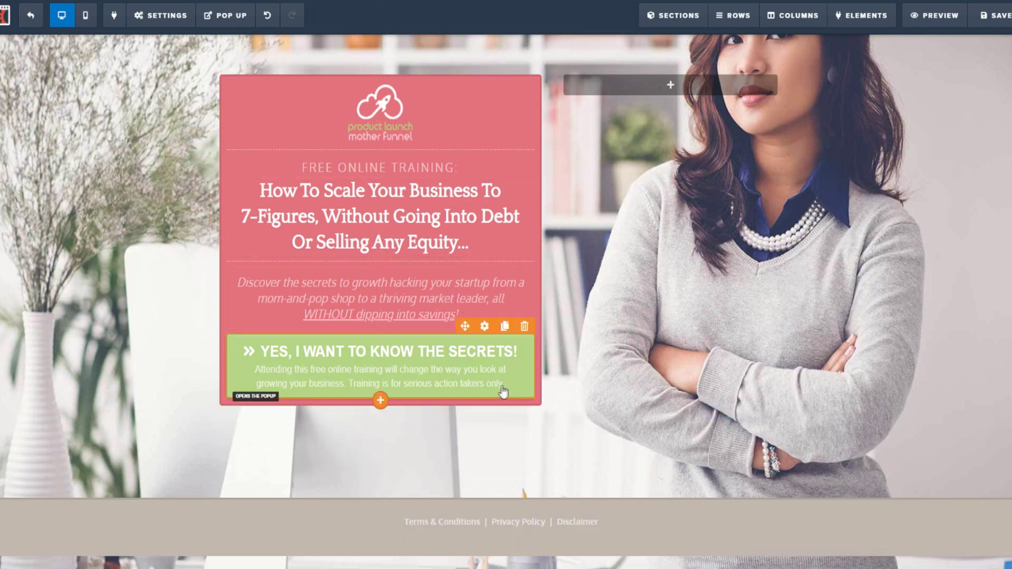
pyautogui.click(484, 326)
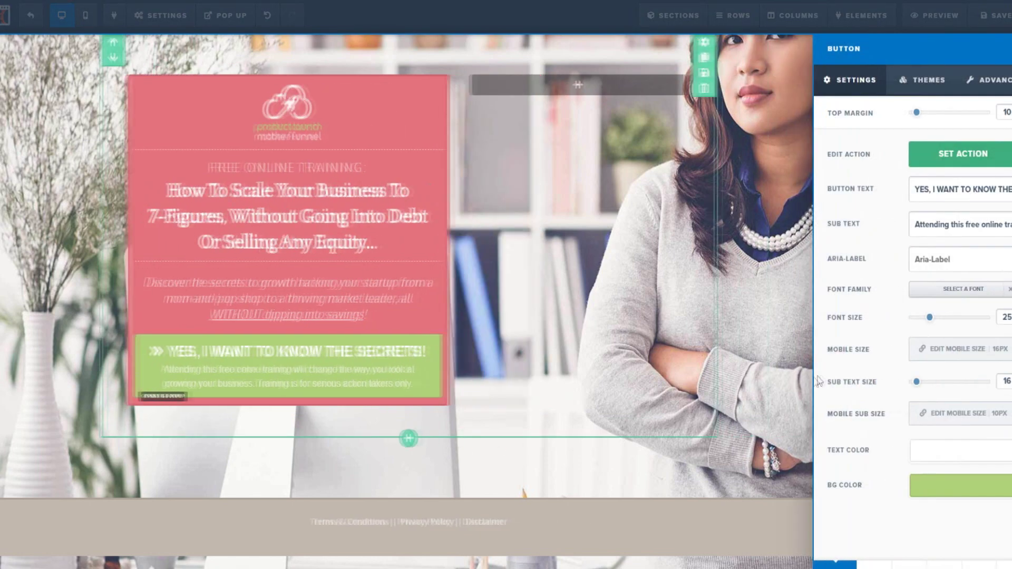
pyautogui.click(927, 485)
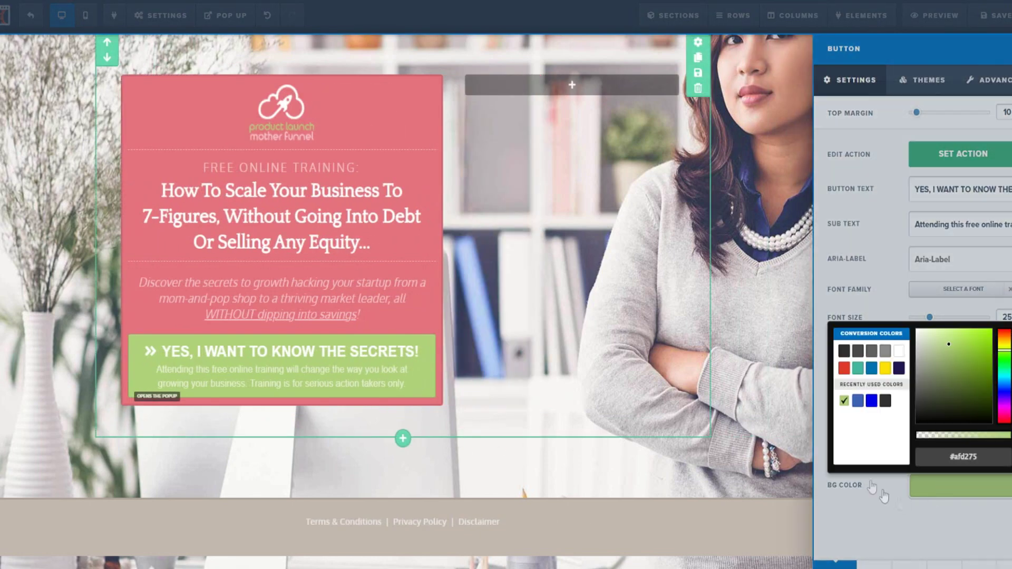
pyautogui.click(884, 368)
pyautogui.click(339, 343)
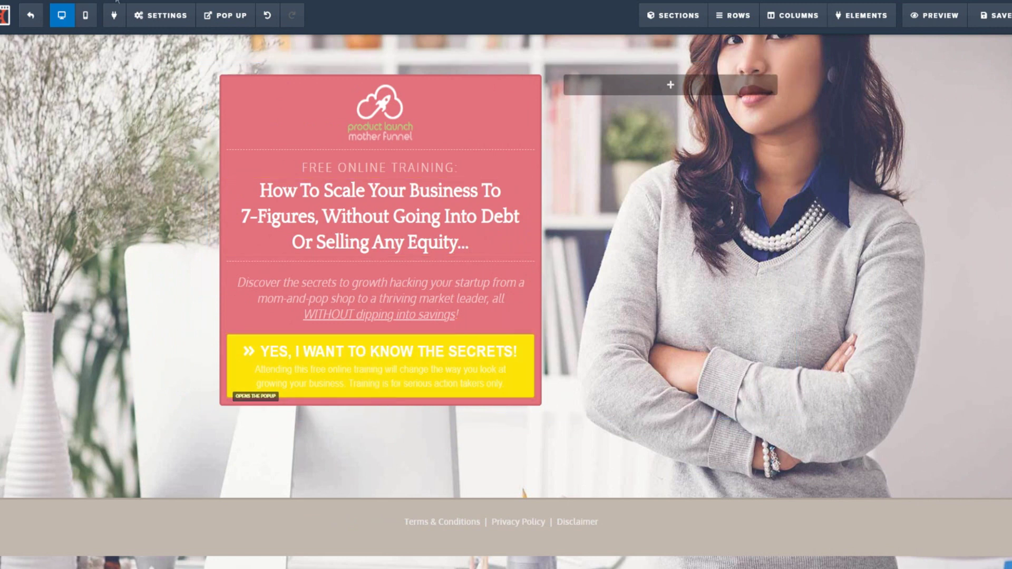
pyautogui.click(267, 15)
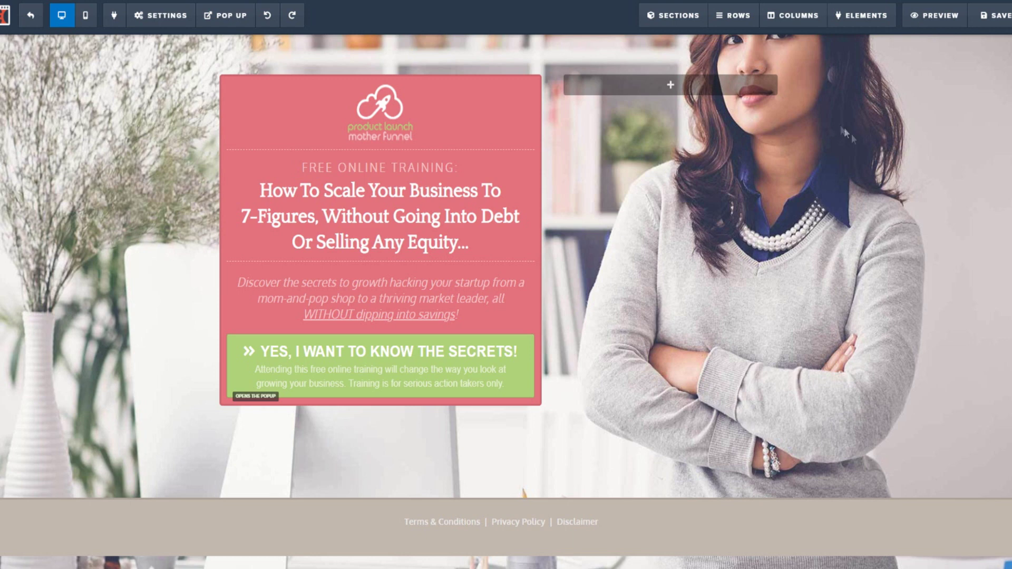
# Replace the landing page headline with 'Sign up for a free coupon', fixing typos along the way.
pyautogui.tripleClick(250, 193)
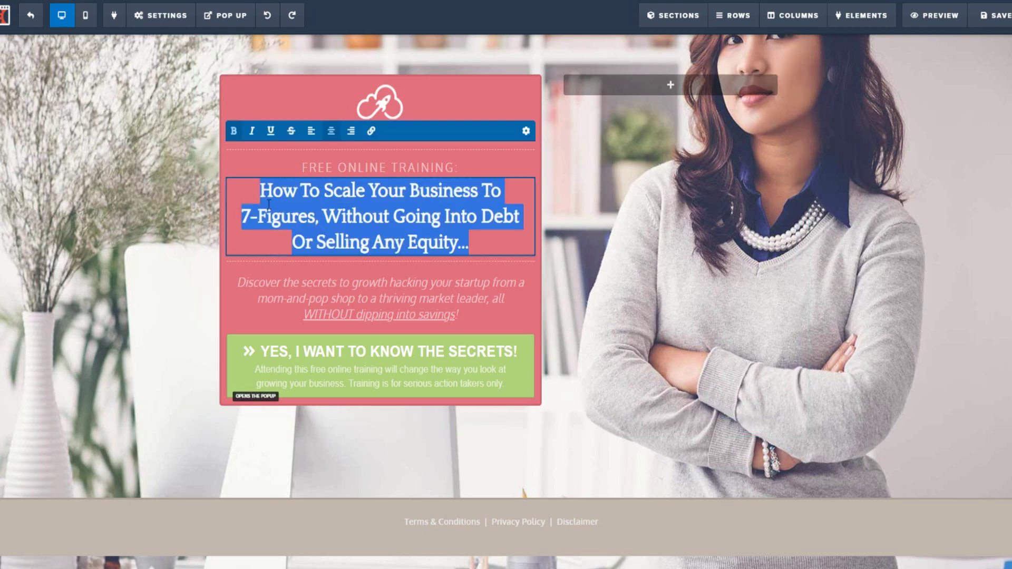
pyautogui.write('S')
pyautogui.write('uo')
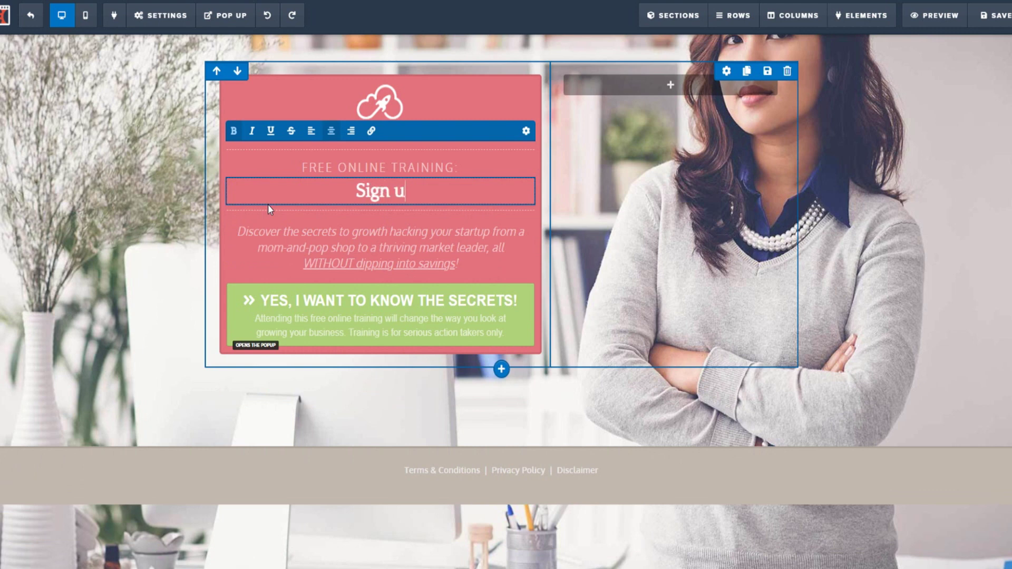
pyautogui.press('BackSpace')
pyautogui.write('p for a fre')
pyautogui.press('BackSpace')
pyautogui.press('BackSpace')
pyautogui.press('BackSpace')
pyautogui.write('free couoo')
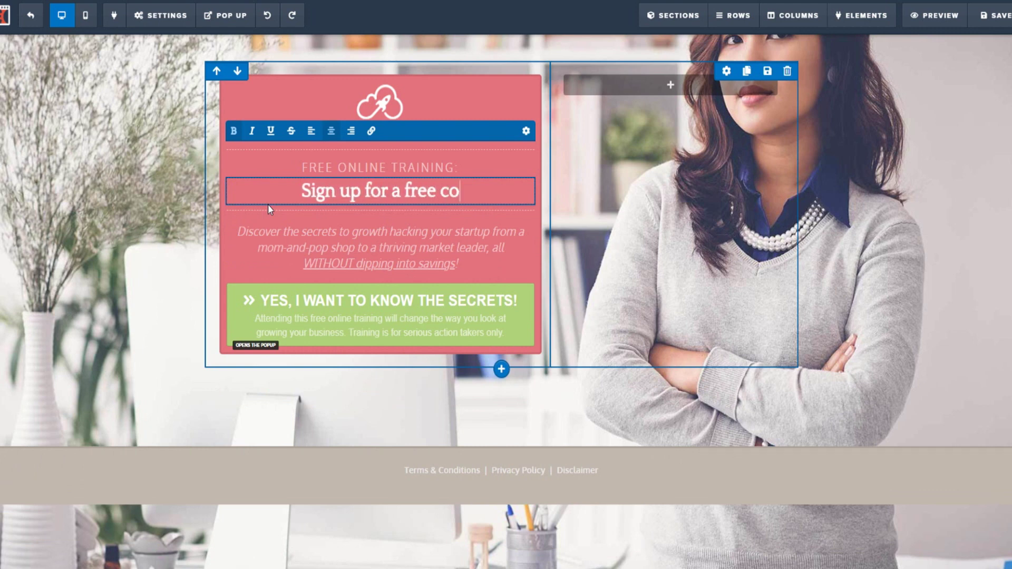
pyautogui.press('BackSpace')
pyautogui.press('BackSpace')
pyautogui.write('pon')
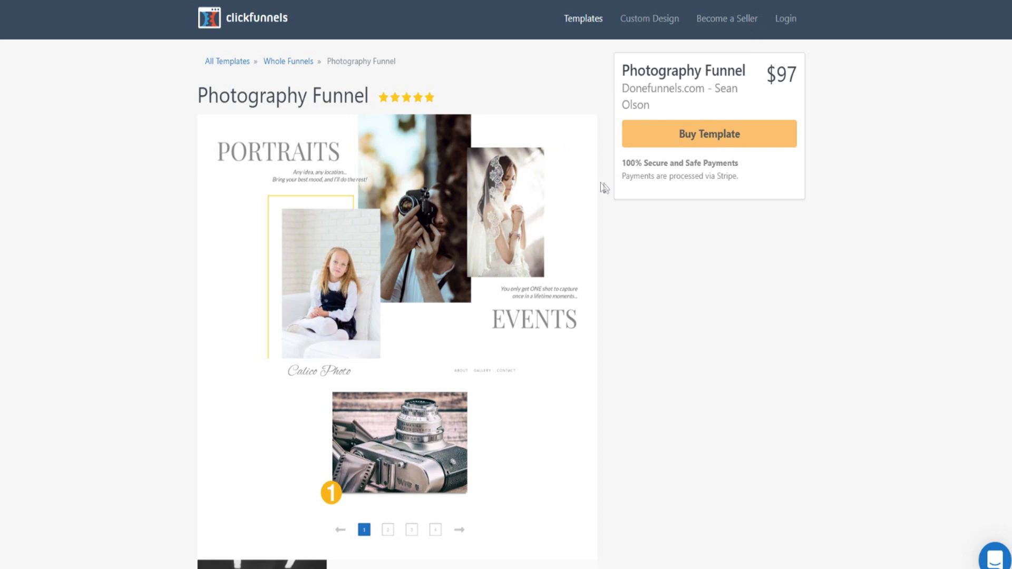
# Scroll down the $97 Photography Funnel template page in the Marketplace.
pyautogui.scroll(-1, 607, 190)
pyautogui.scroll(-1, 596, 224)
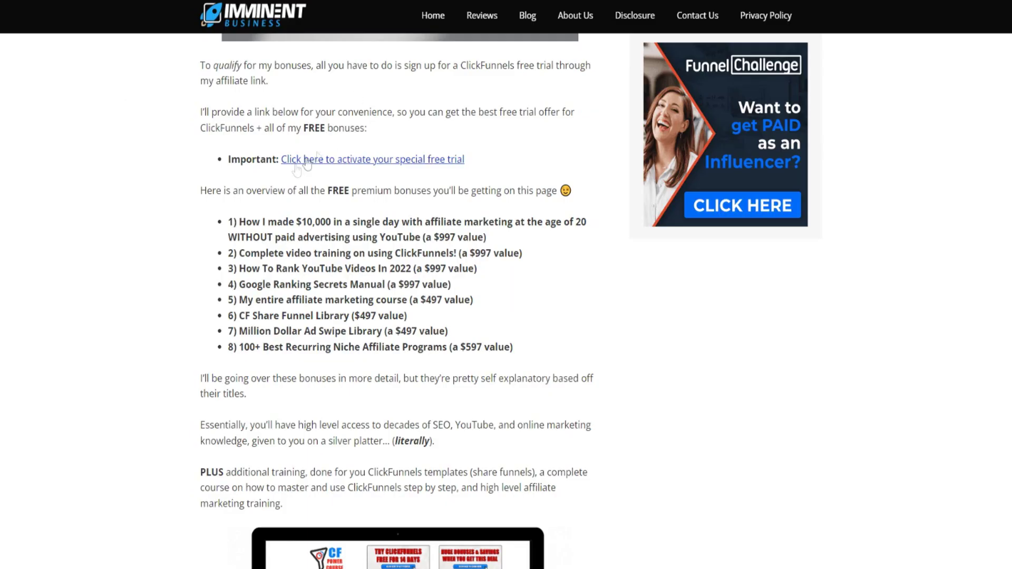
# Scroll the blog post to the eight free premium bonuses, valued $497–$997 each.
pyautogui.scroll(3, 192, 230)
pyautogui.scroll(-15, 191, 230)
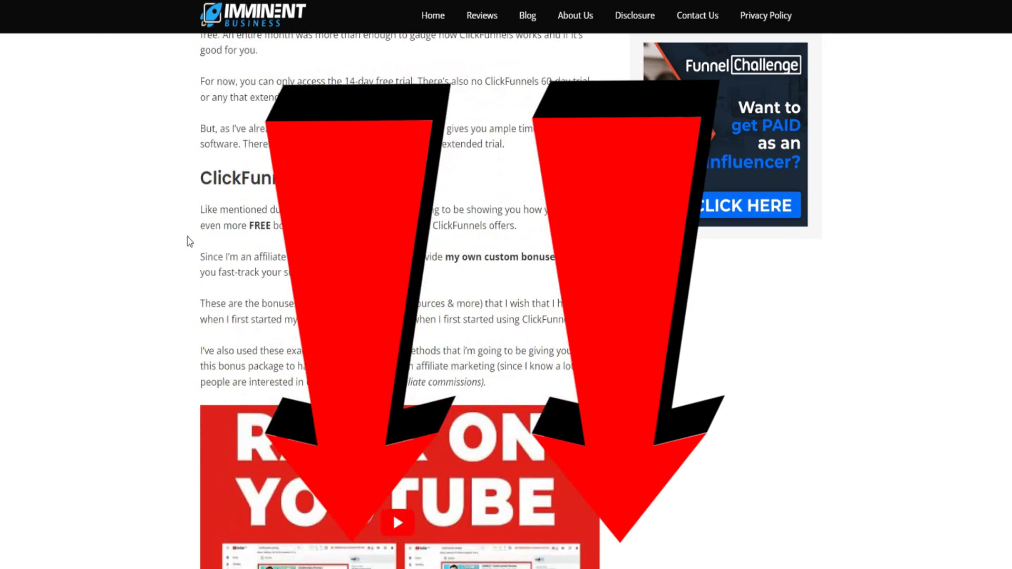
pyautogui.scroll(10, 144, 229)
pyautogui.scroll(15, 147, 233)
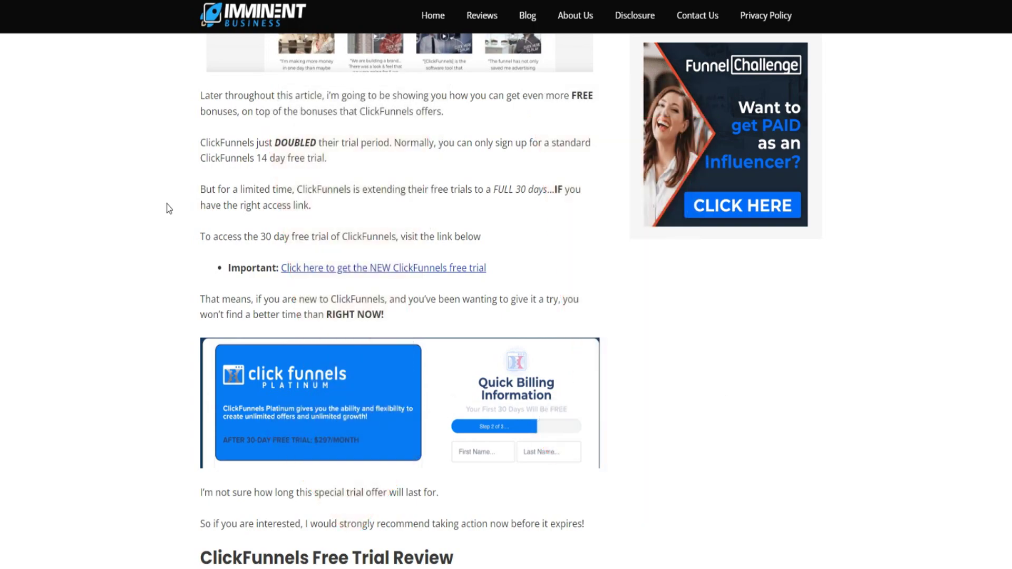
pyautogui.scroll(-15, 167, 204)
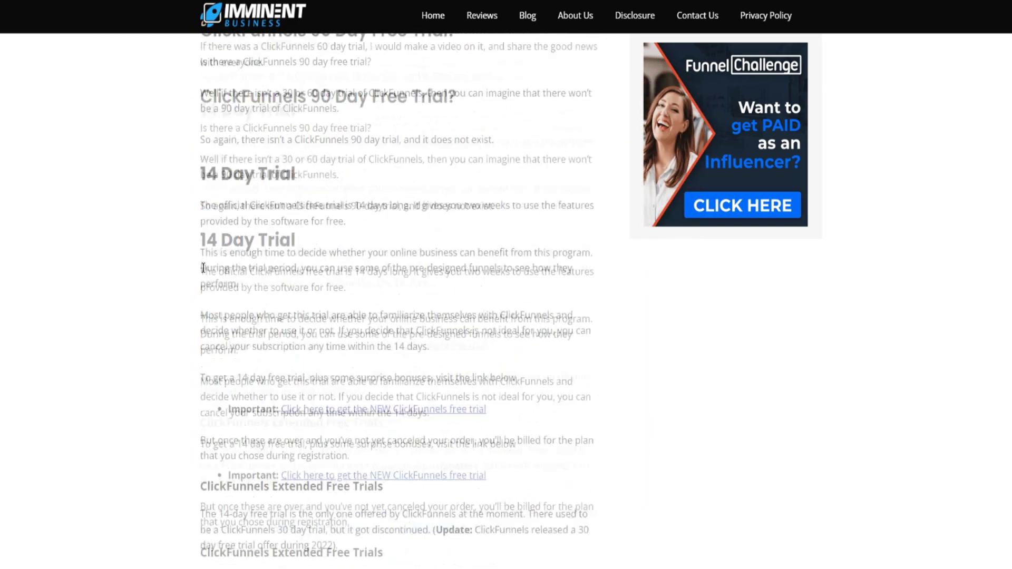
pyautogui.scroll(-20, 199, 260)
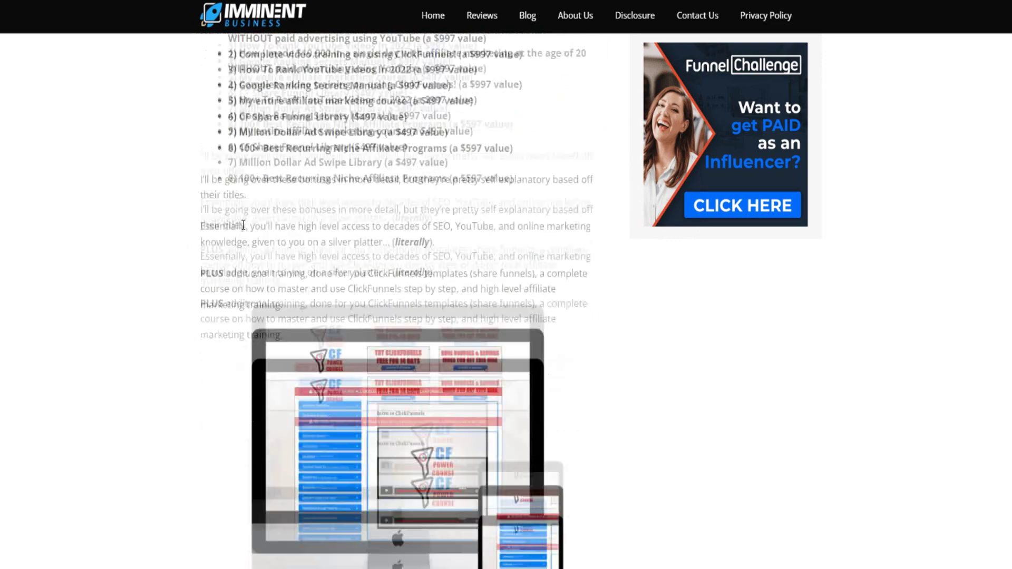
pyautogui.scroll(5, 301, 217)
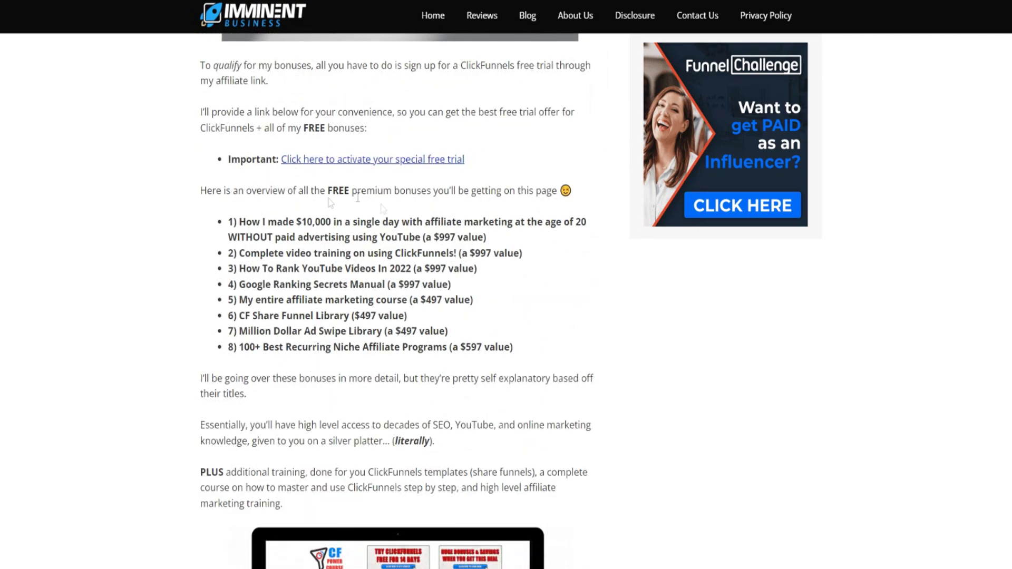